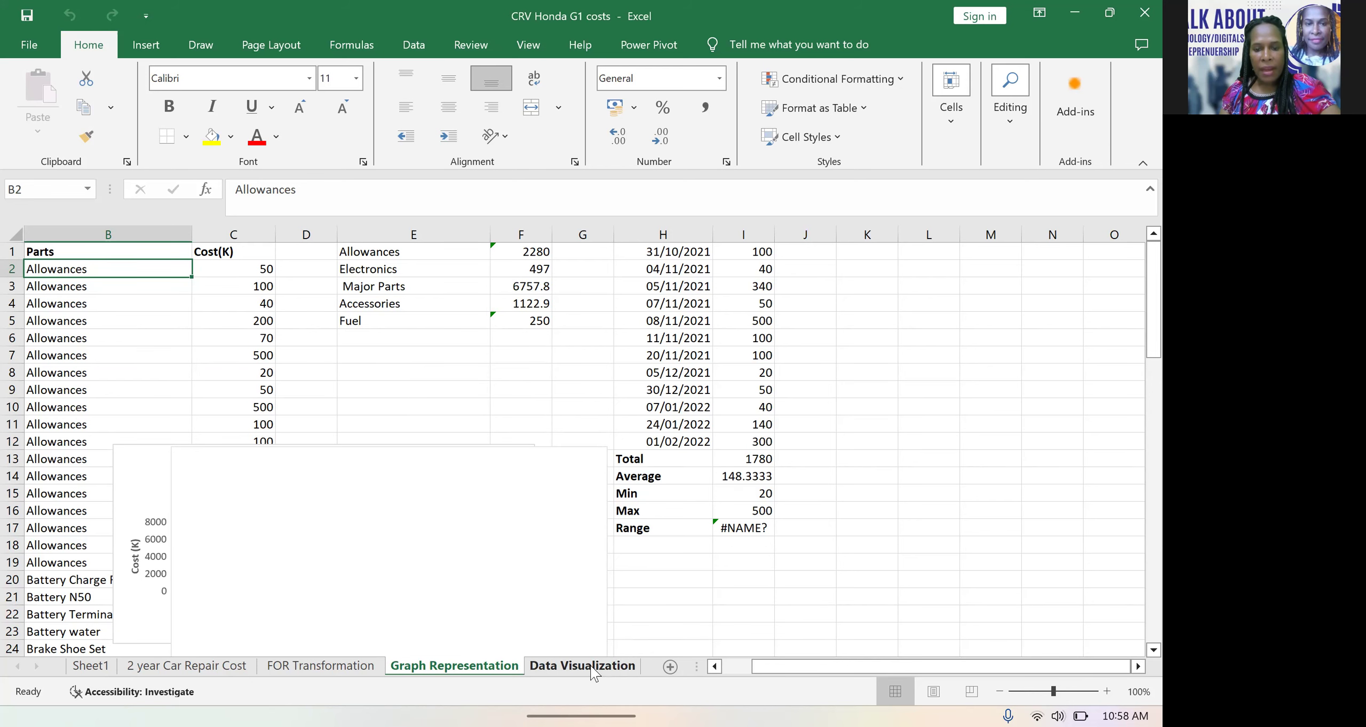
# Show the Data Visualization sheet and examine its pie and column charts of CRV Honda repair costs
pyautogui.click(583, 665)
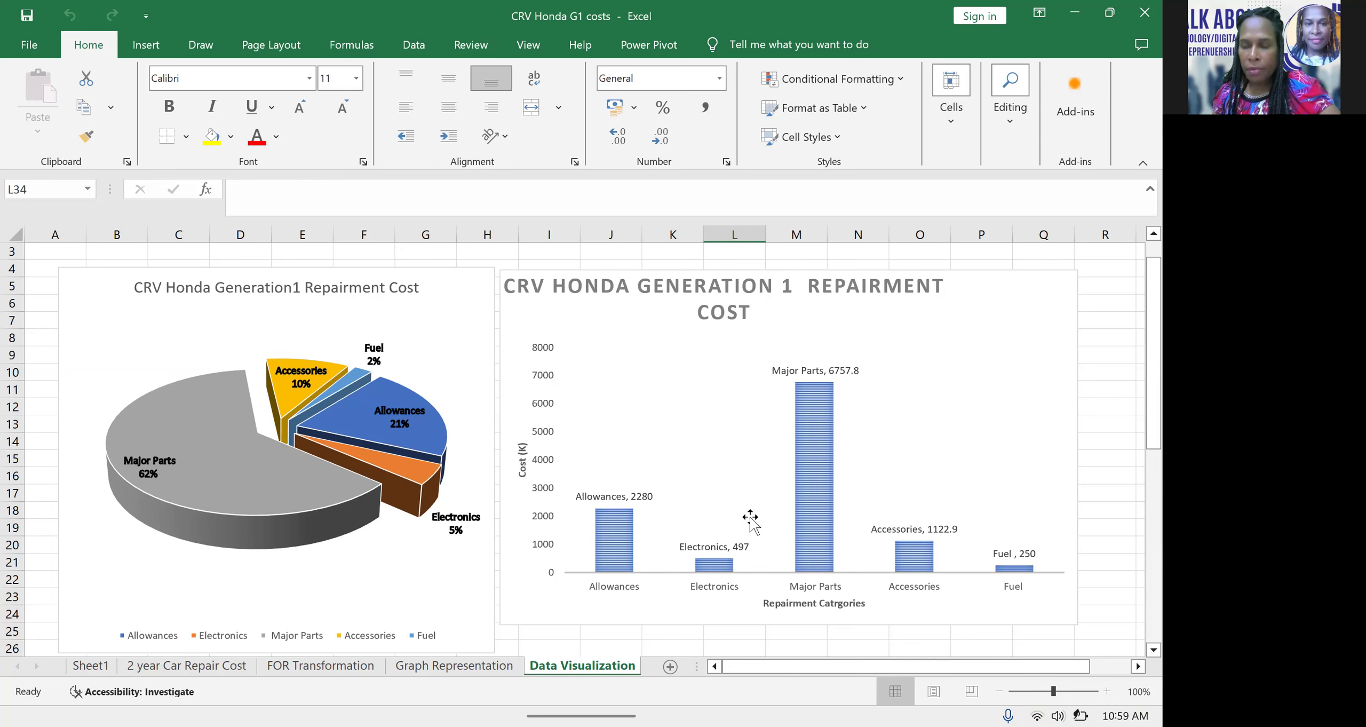
pyautogui.moveTo(825, 472)
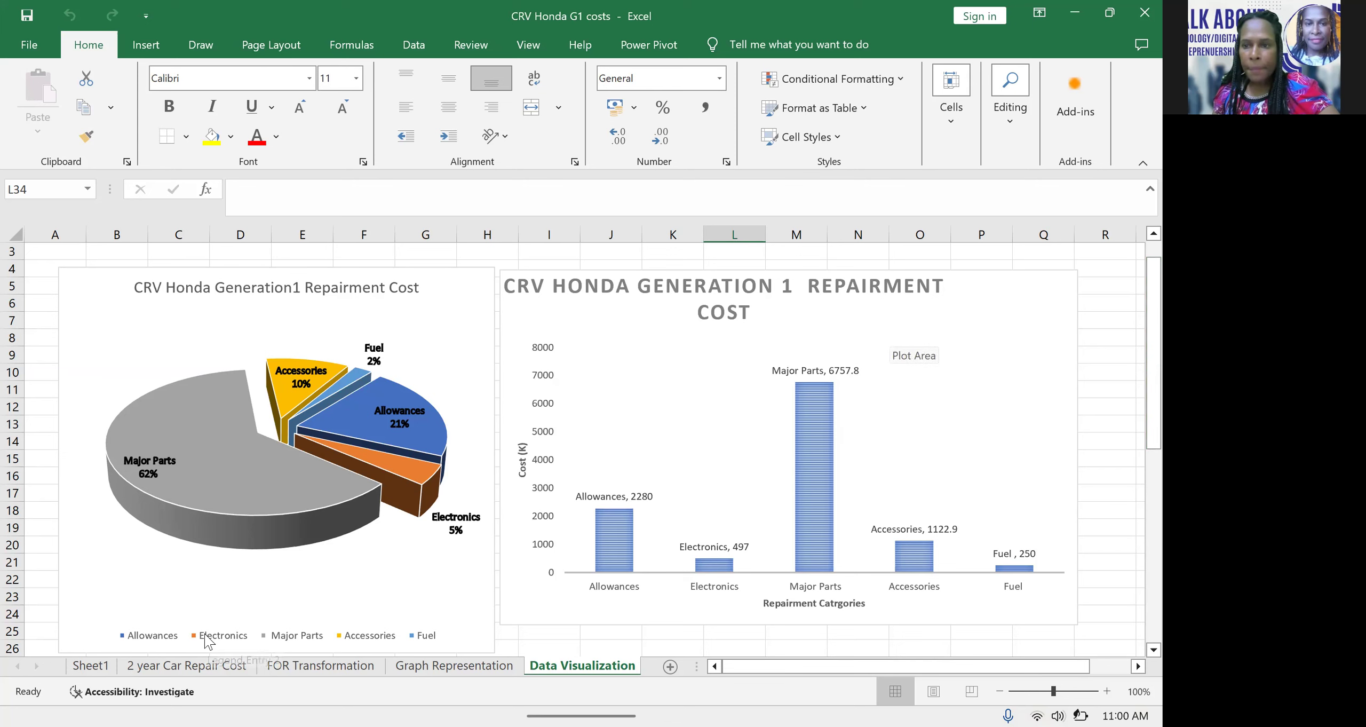
# On the 2 year Car Repair Cost sheet, go through the Date, Car Part/Allowances, Qtty, Cost(K) and Comments columns
pyautogui.click(216, 665)
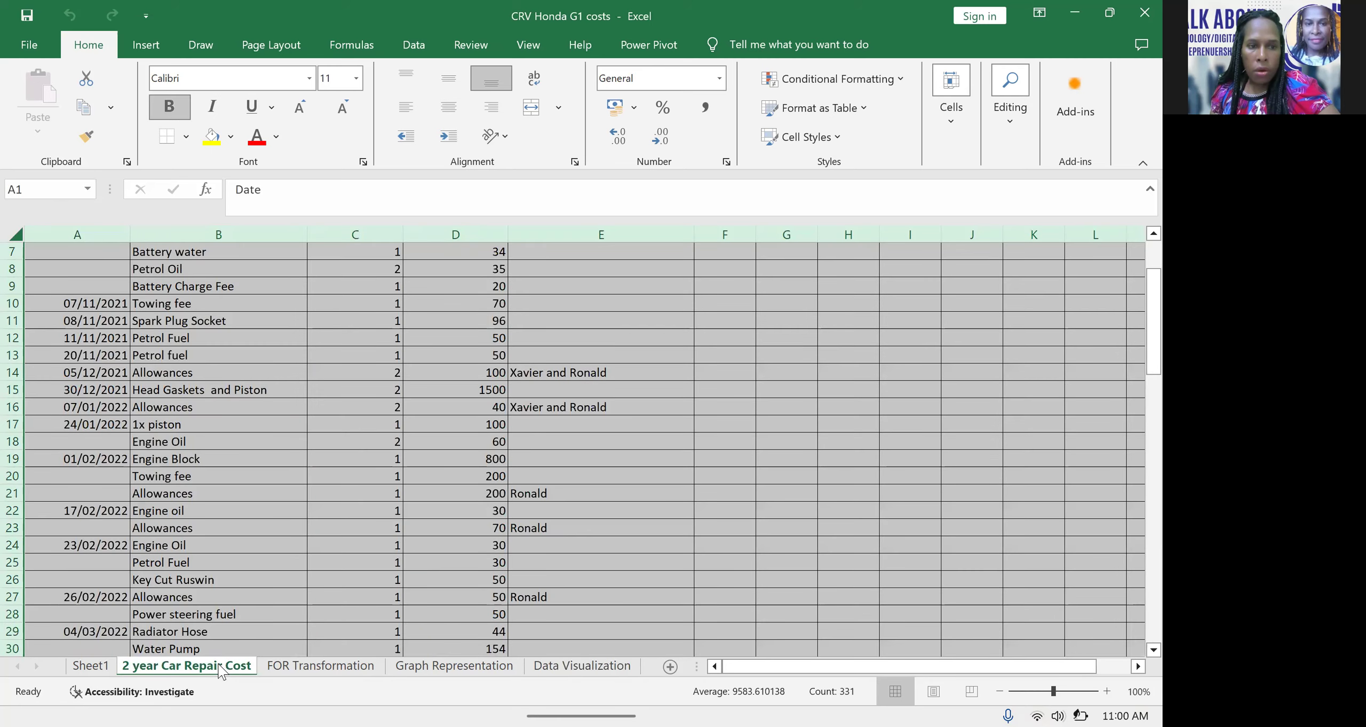
pyautogui.scroll(2, 374, 452)
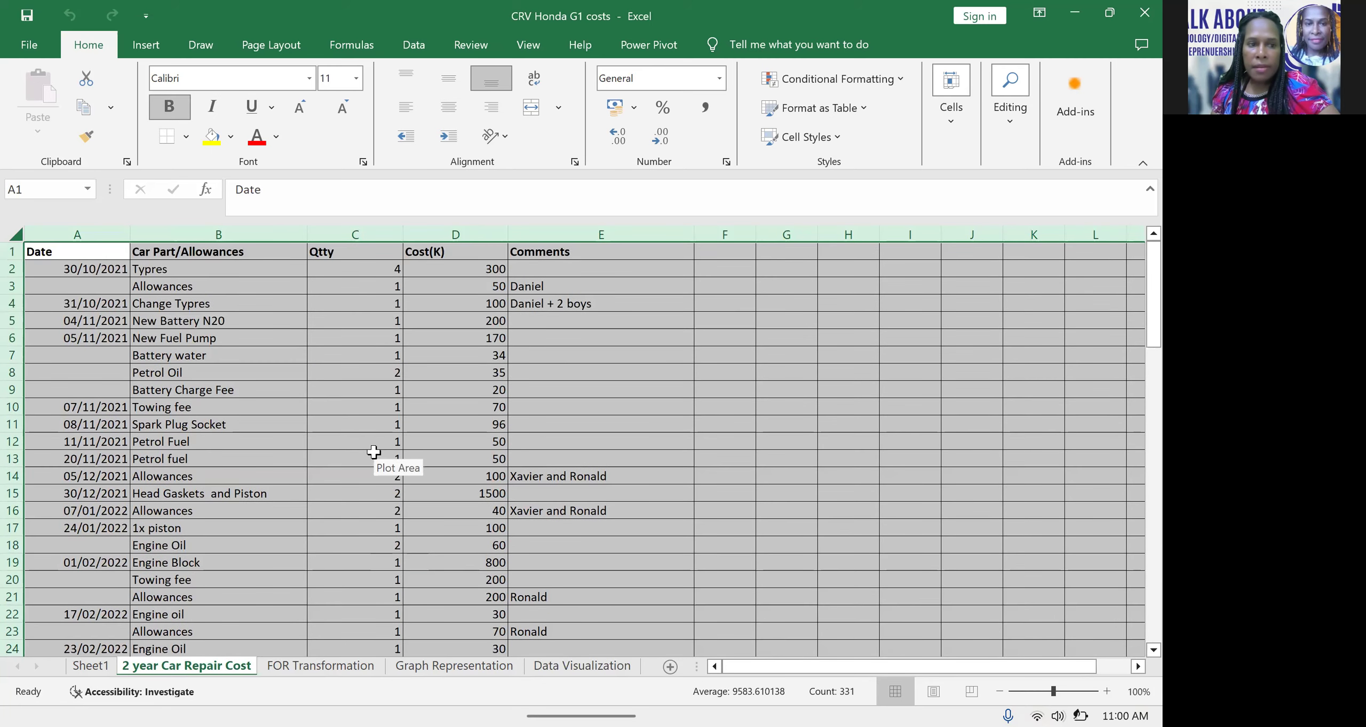
pyautogui.click(113, 256)
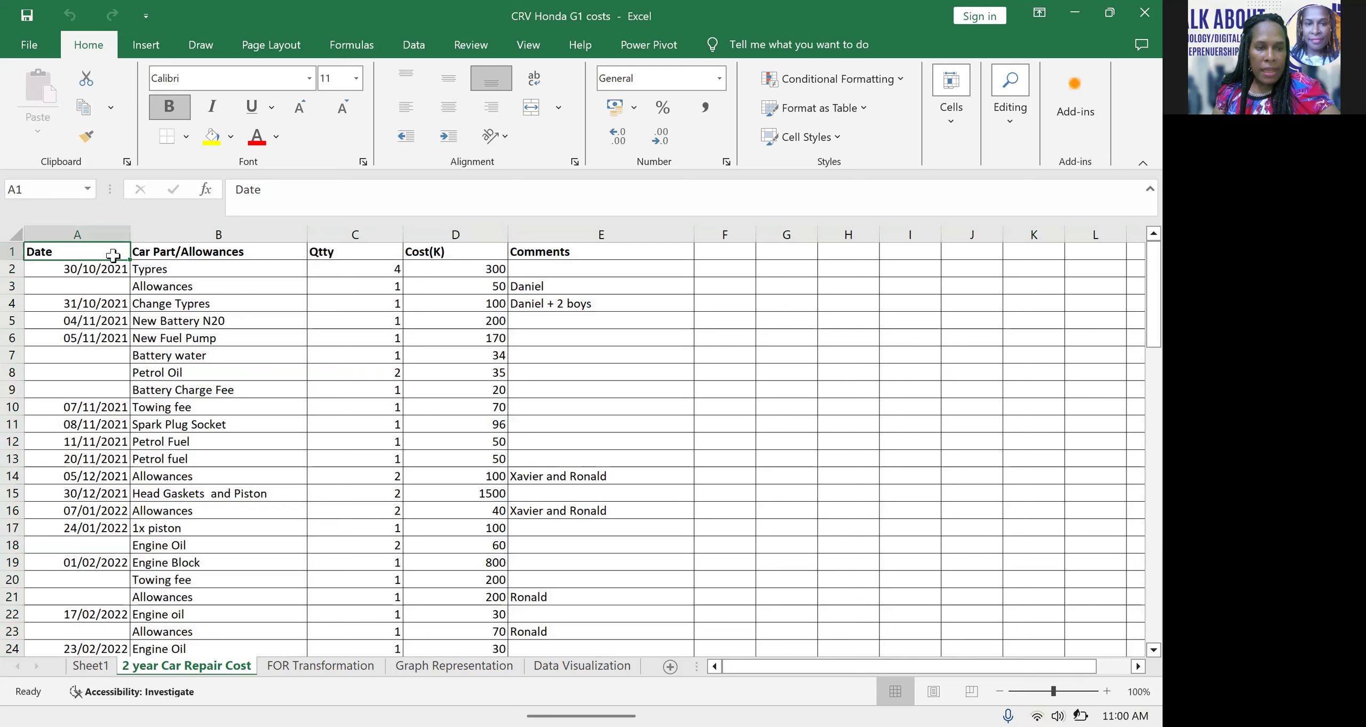
pyautogui.click(185, 252)
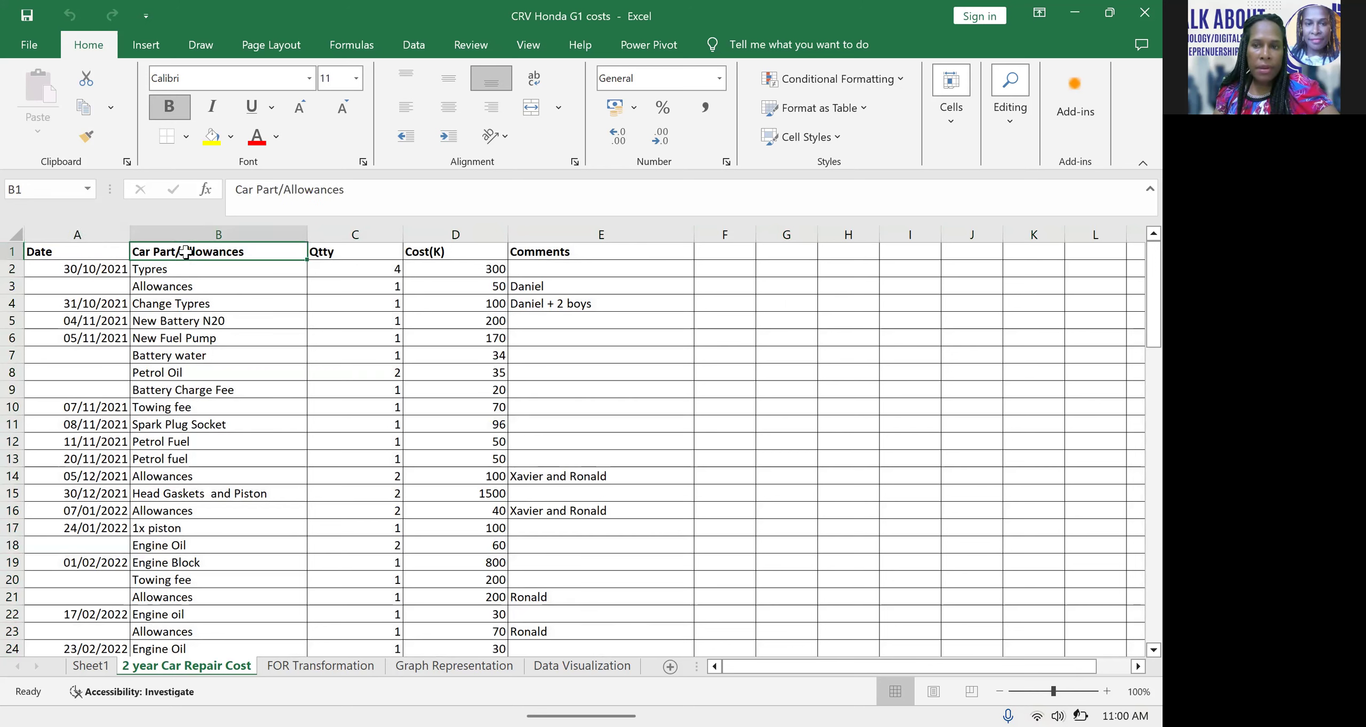
pyautogui.click(380, 254)
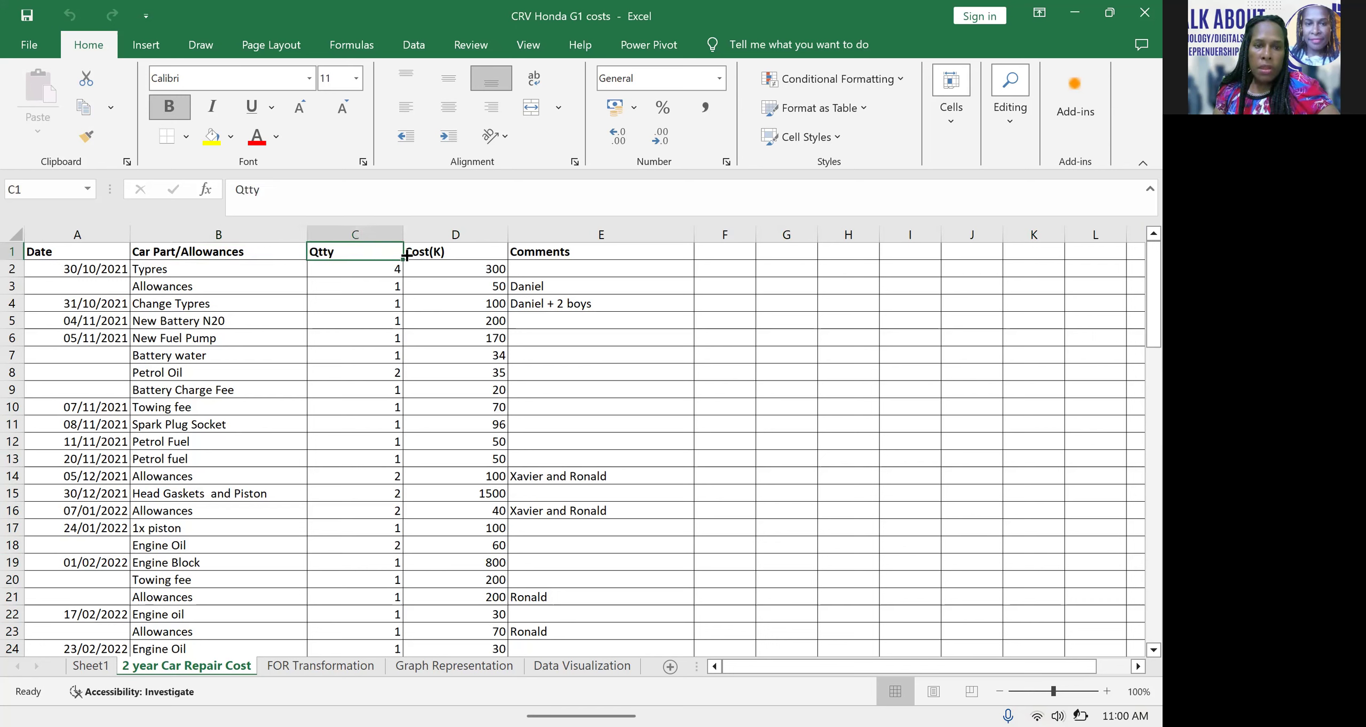
pyautogui.click(441, 251)
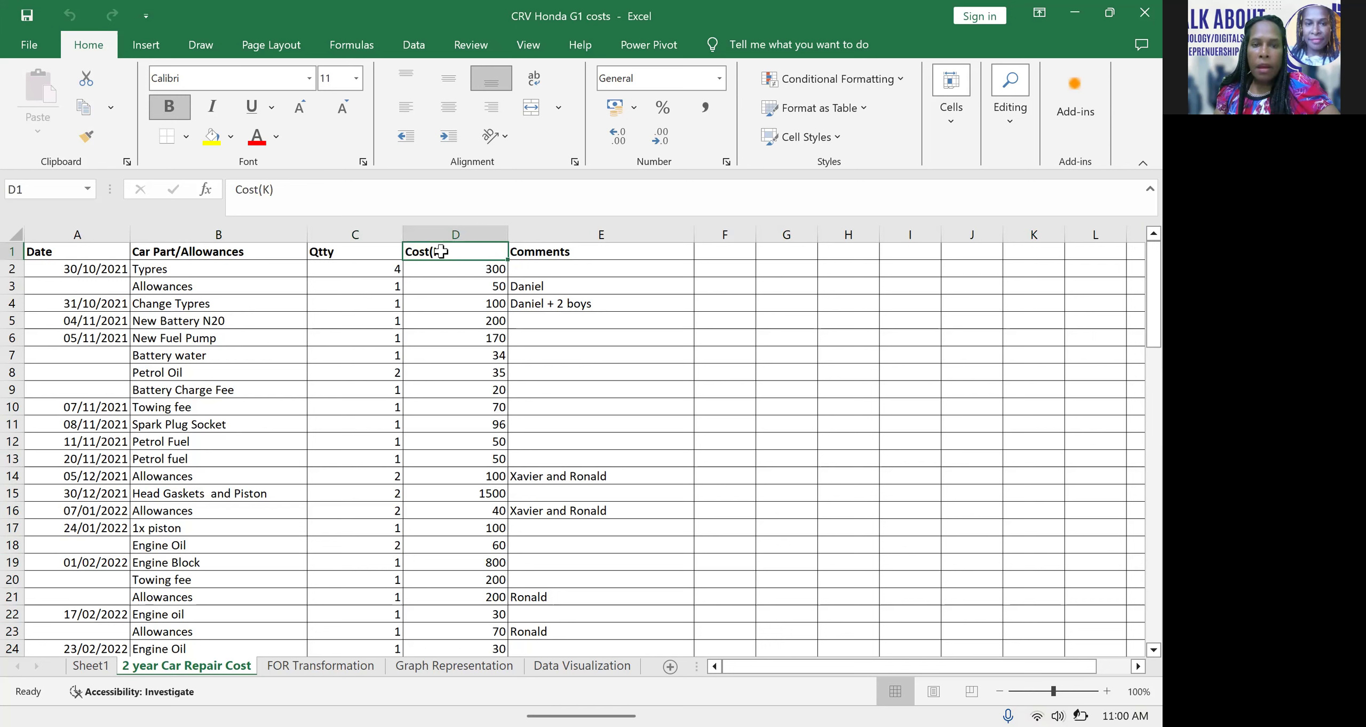
pyautogui.click(574, 262)
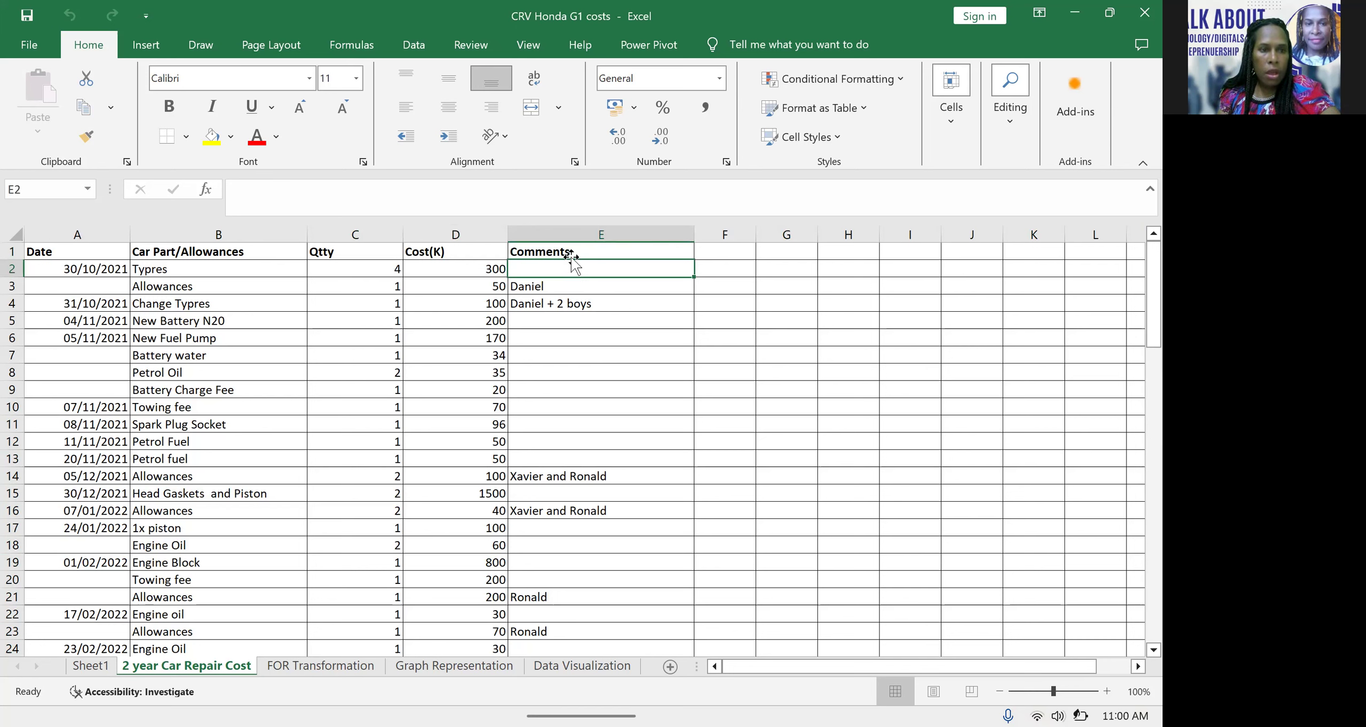
pyautogui.click(101, 264)
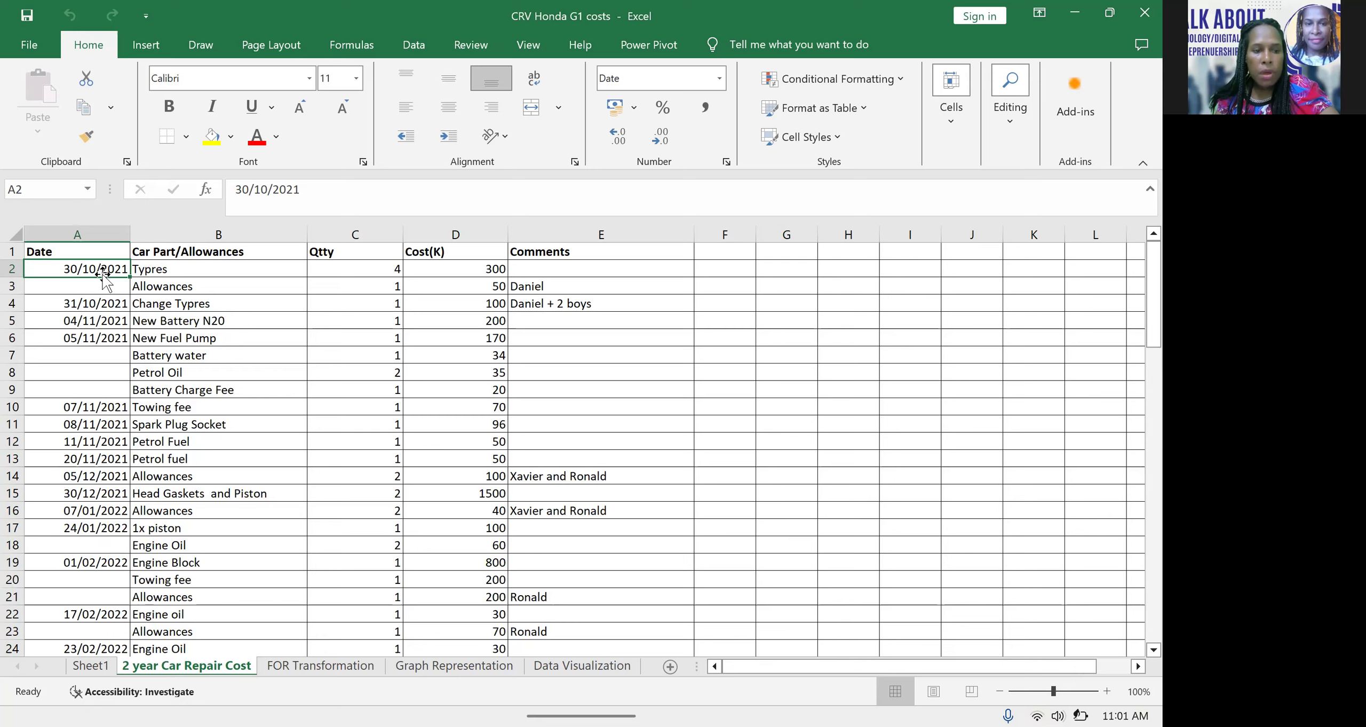
# Look through the dated parts and allowances entries further down the 2 year Car Repair Cost sheet
pyautogui.scroll(-20, 104, 275)
pyautogui.scroll(-3, 100, 370)
pyautogui.scroll(7, 101, 362)
pyautogui.scroll(4, 102, 361)
pyautogui.scroll(7, 102, 361)
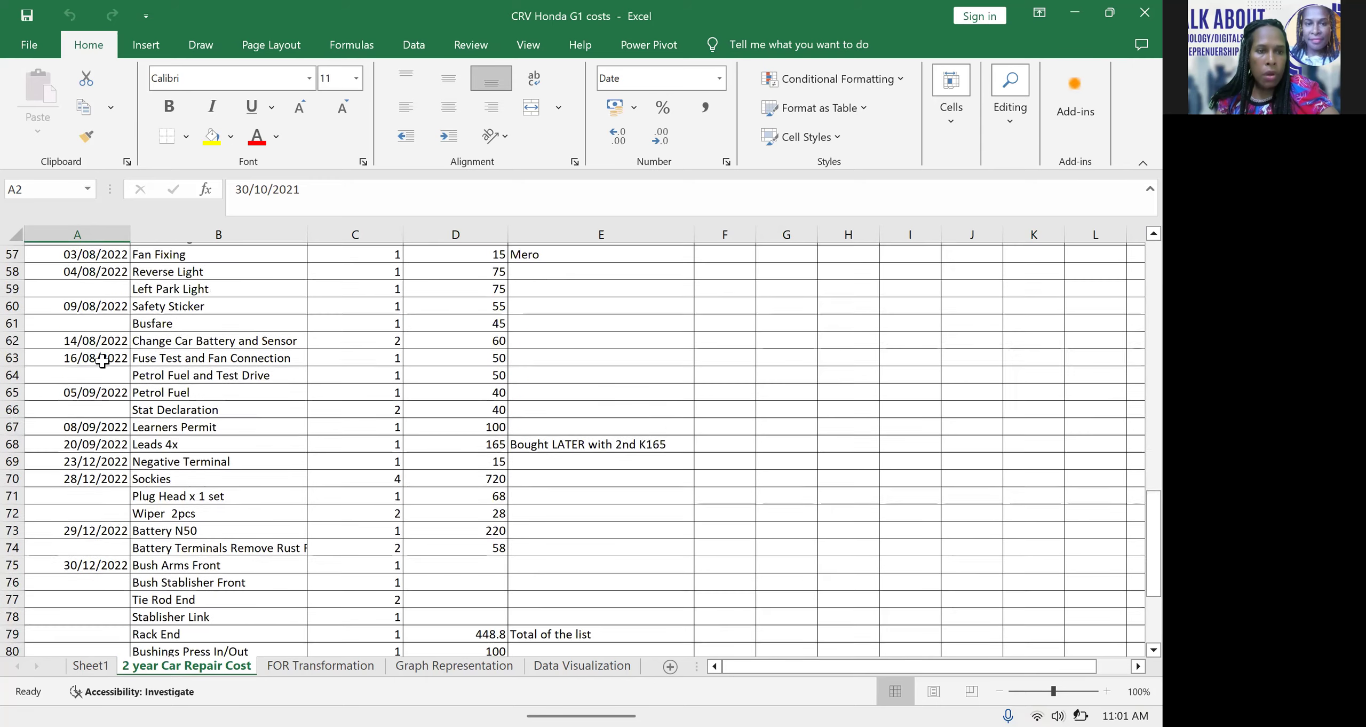
pyautogui.scroll(1, 102, 361)
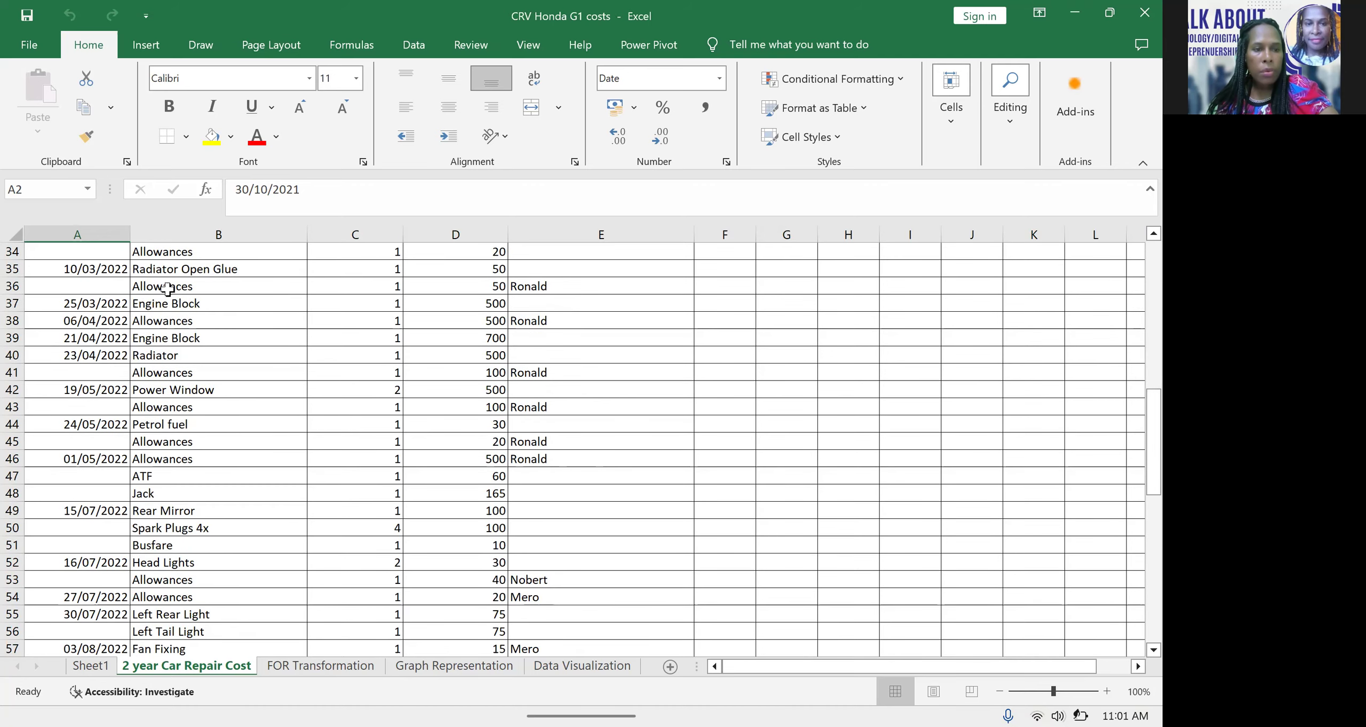
pyautogui.scroll(1, 168, 287)
pyautogui.scroll(5, 168, 287)
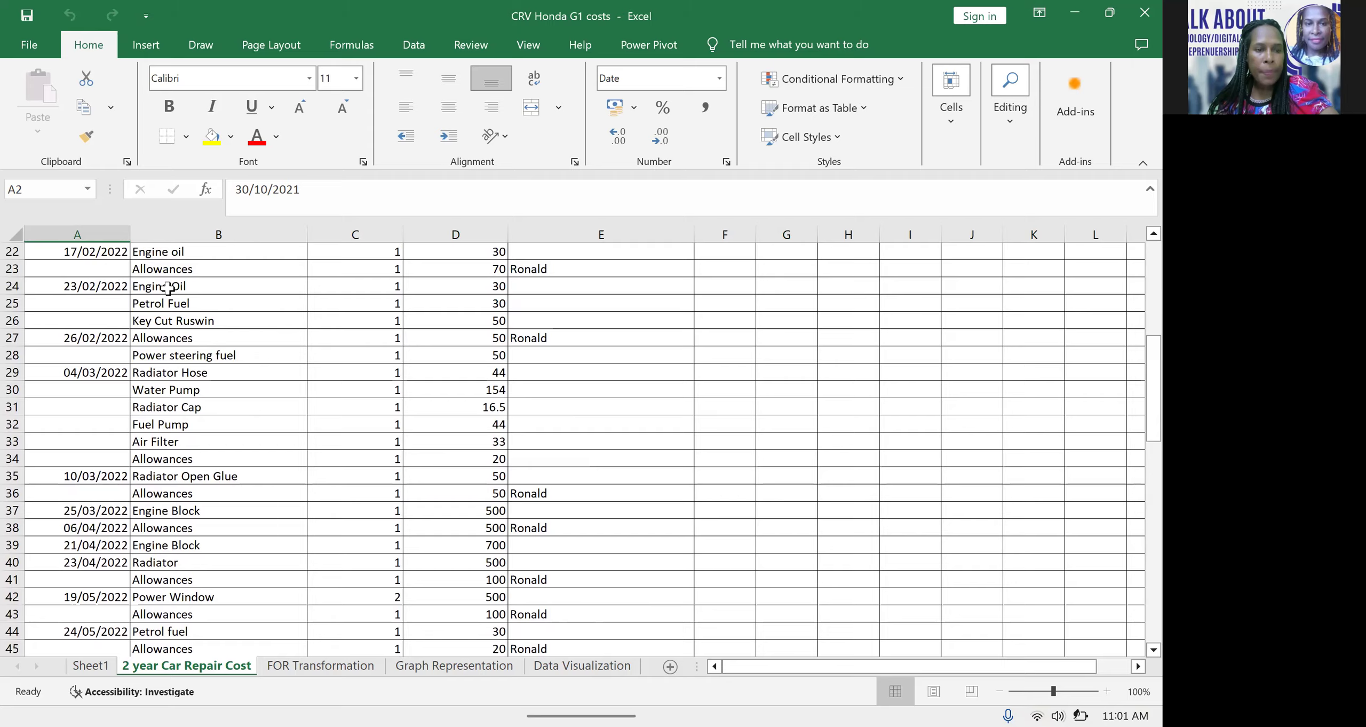
pyautogui.scroll(2, 168, 287)
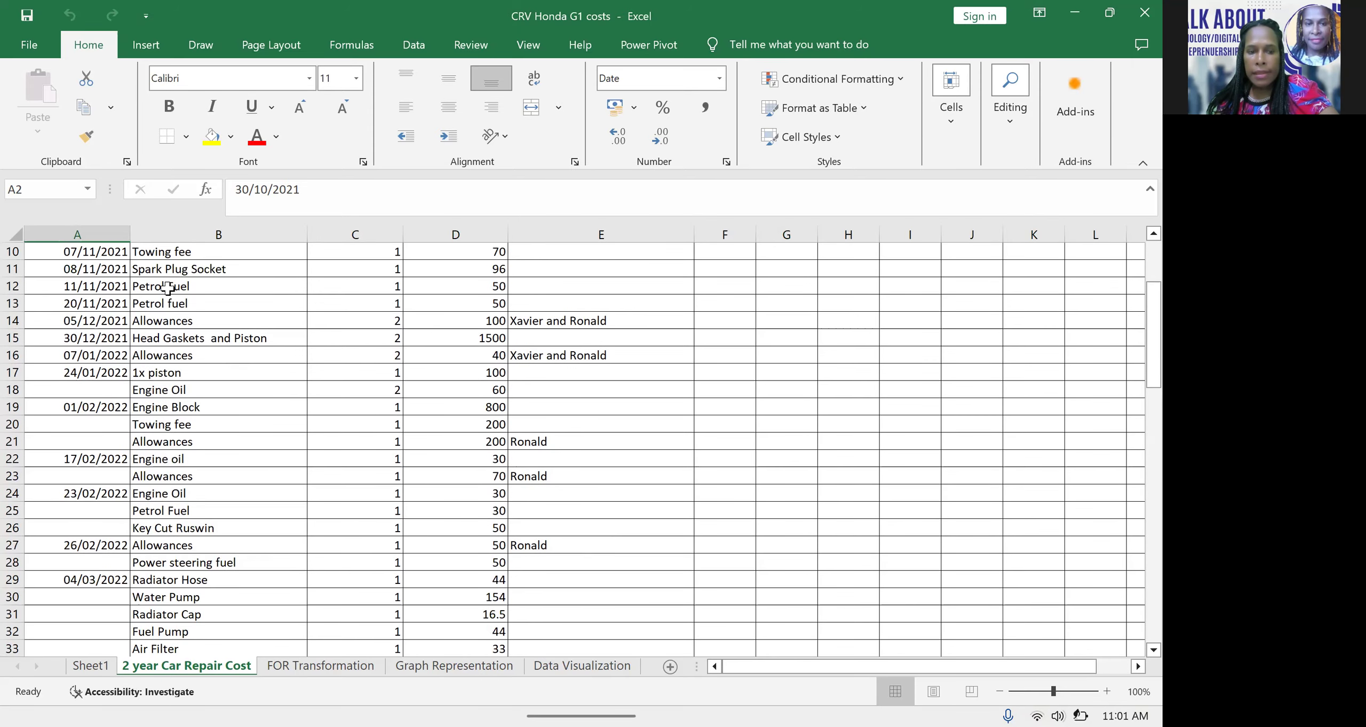
pyautogui.scroll(-1, 168, 287)
pyautogui.scroll(-8, 169, 287)
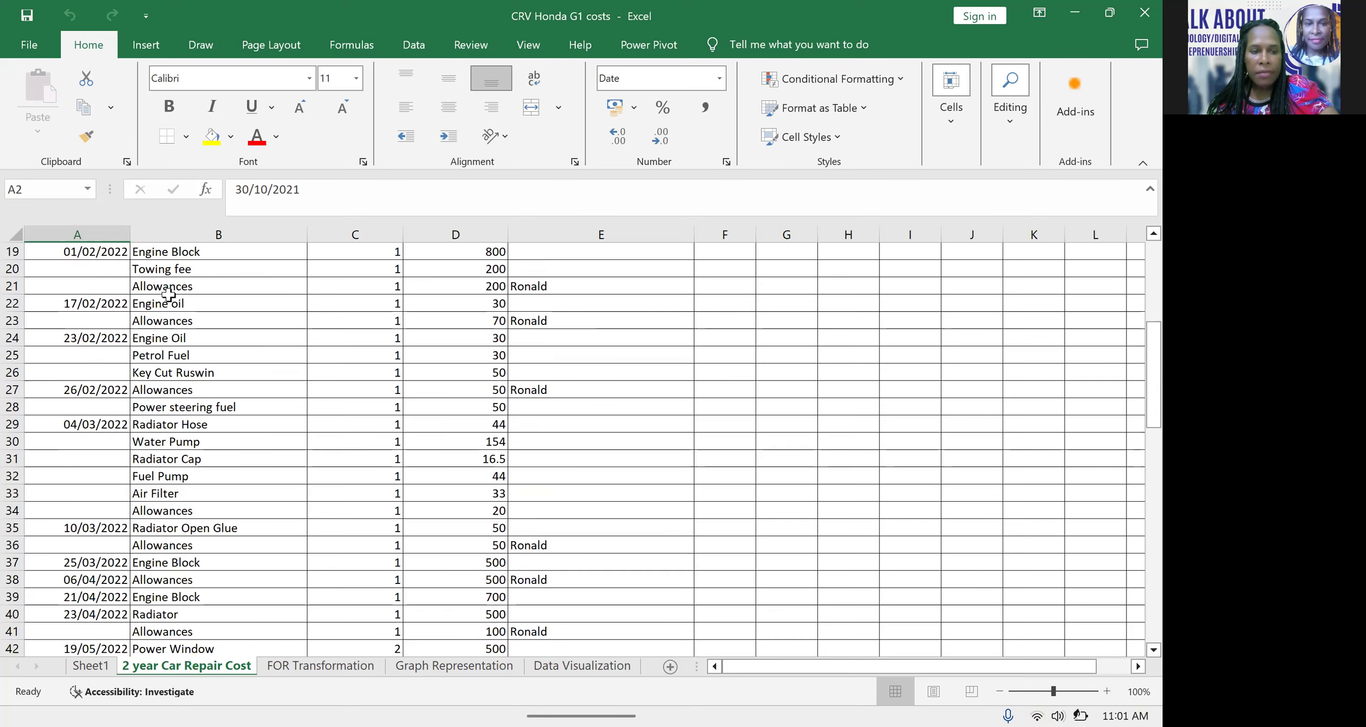
pyautogui.scroll(-3, 168, 318)
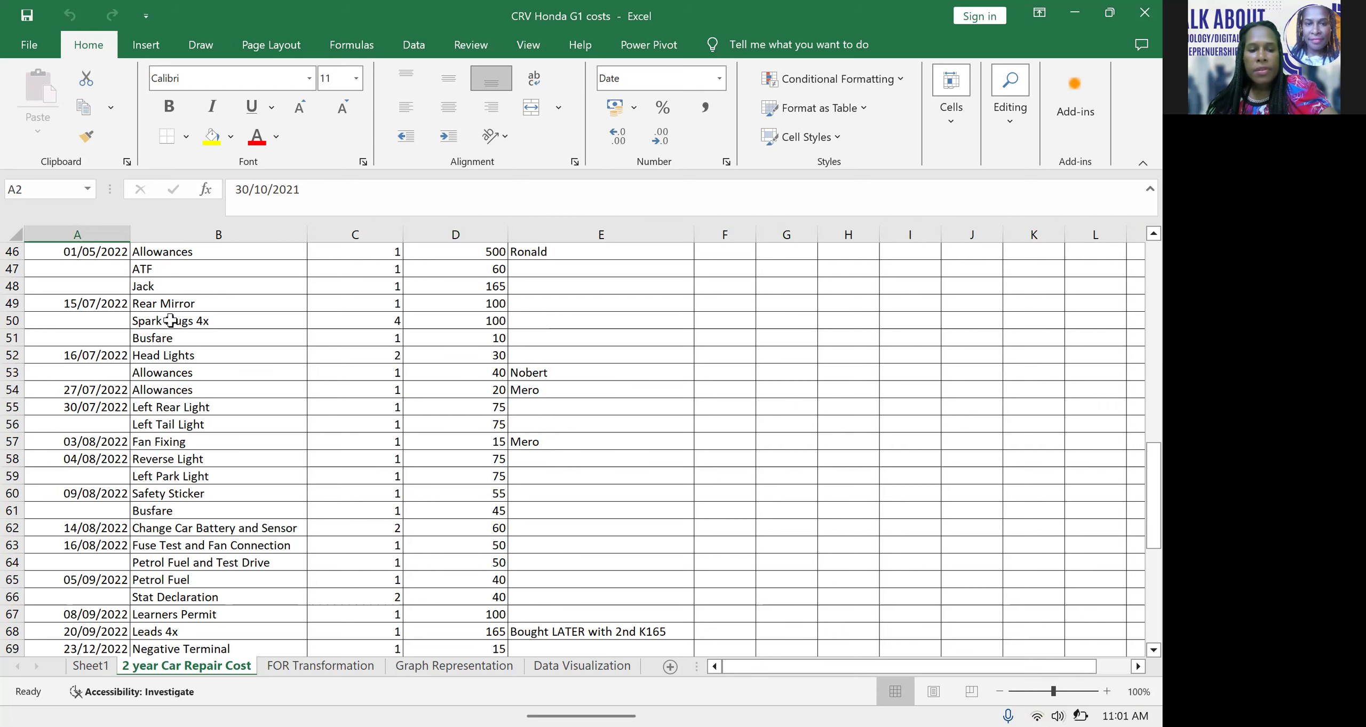
pyautogui.scroll(1, 356, 403)
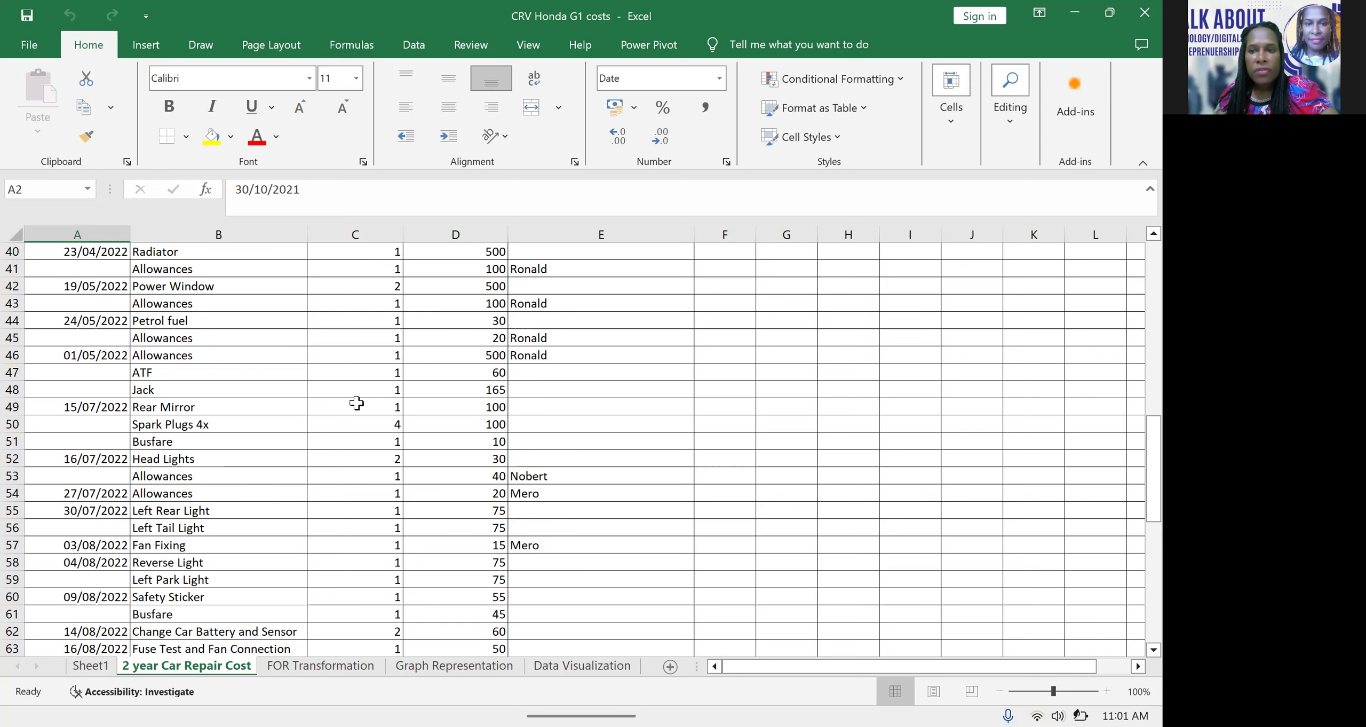
# Review the parts list on the FOR Transformation sheet and the category totals and chart area on the Graph Representation sheet
pyautogui.click(320, 665)
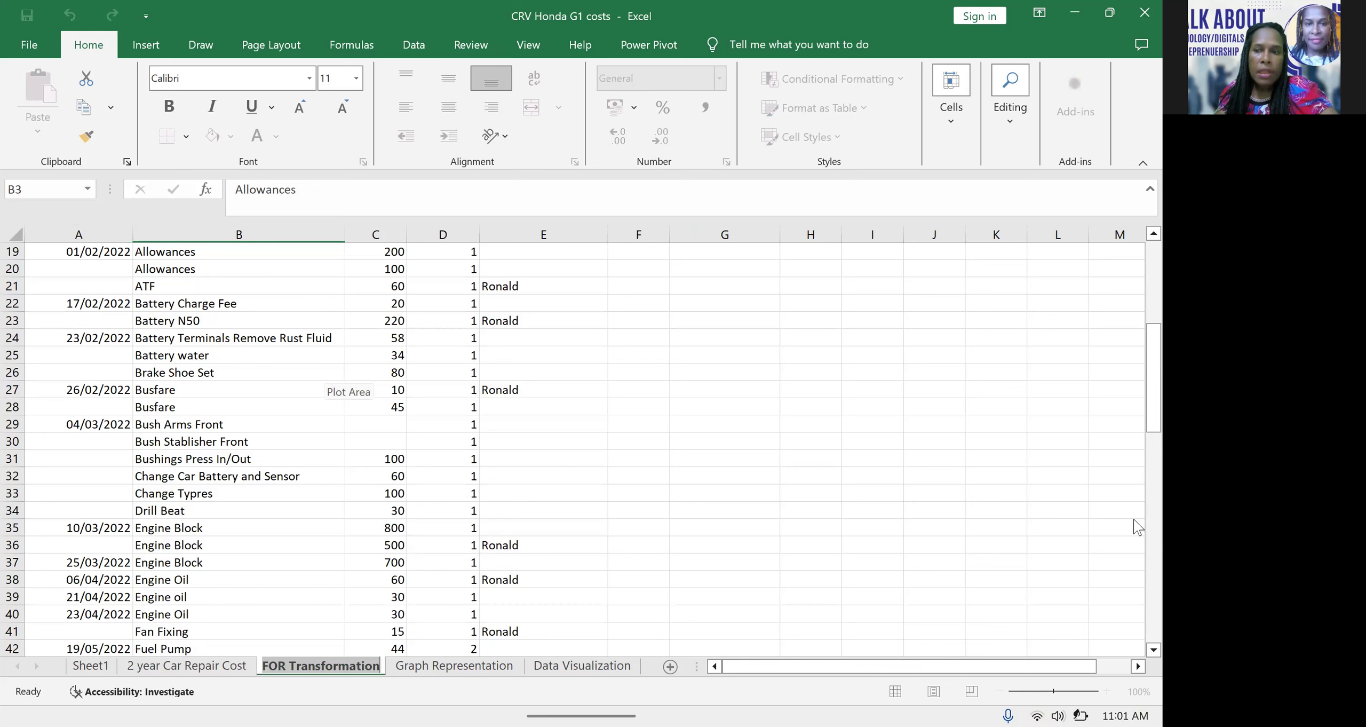
pyautogui.moveTo(1133, 380); pyautogui.dragTo(1137, 215)
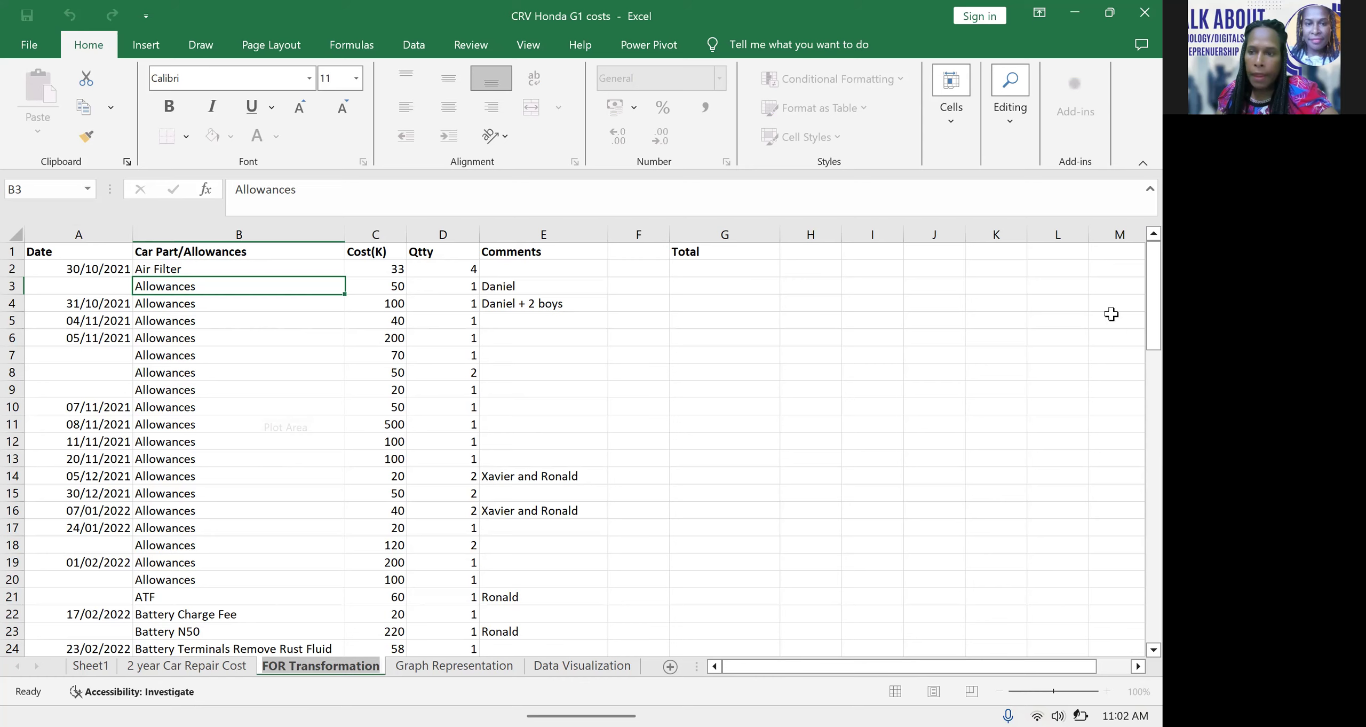
pyautogui.moveTo(1134, 342); pyautogui.dragTo(1133, 464)
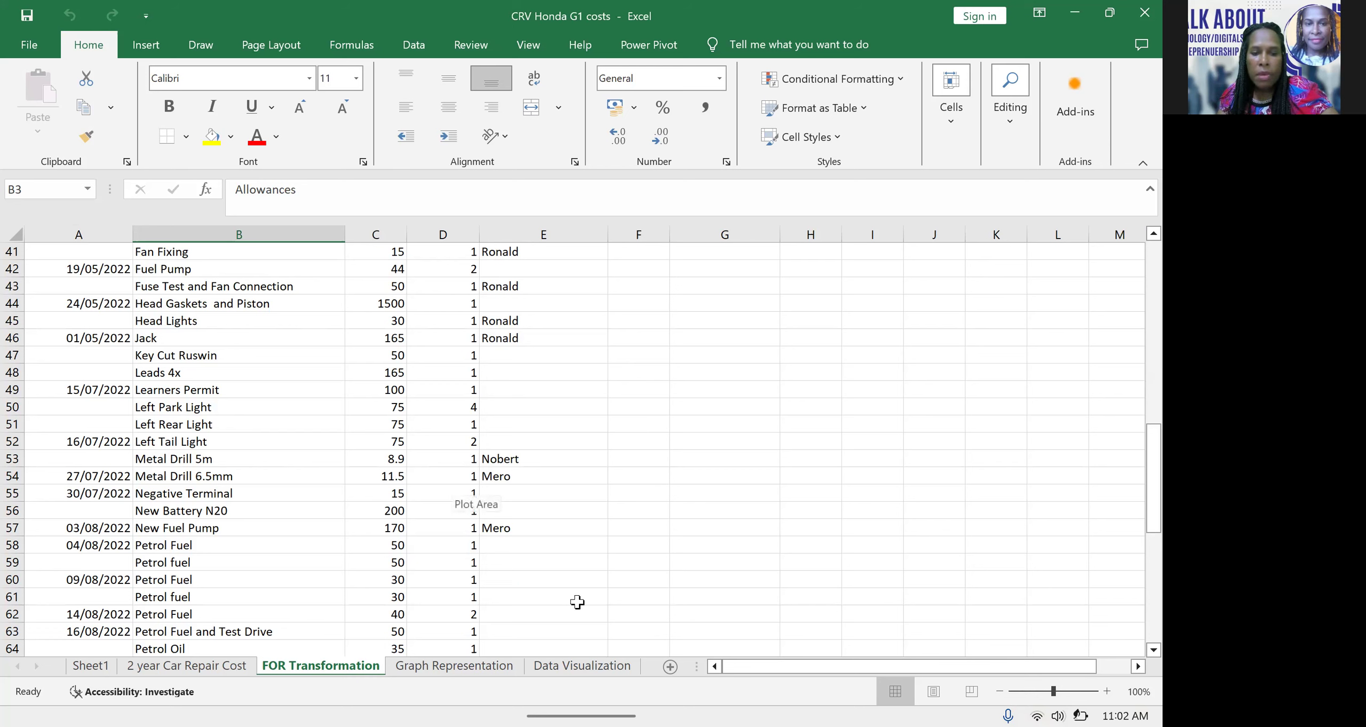
pyautogui.click(503, 666)
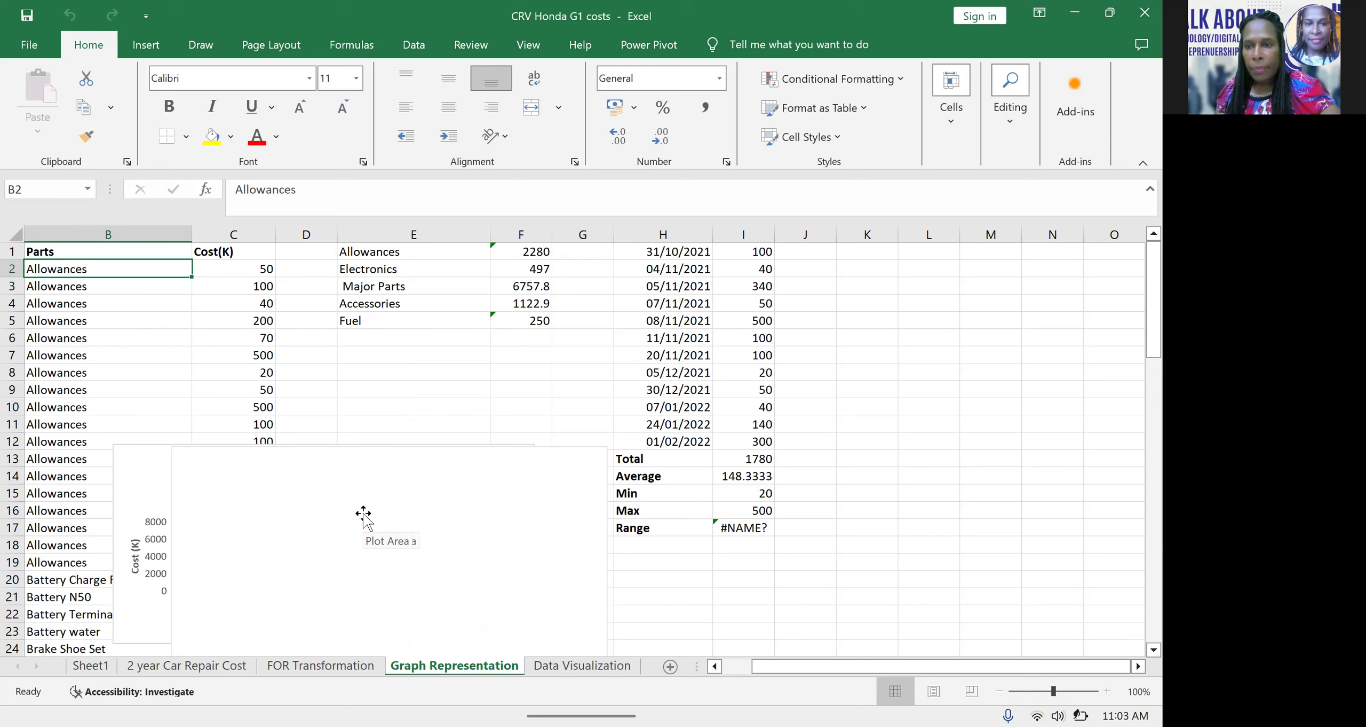
pyautogui.click(447, 484)
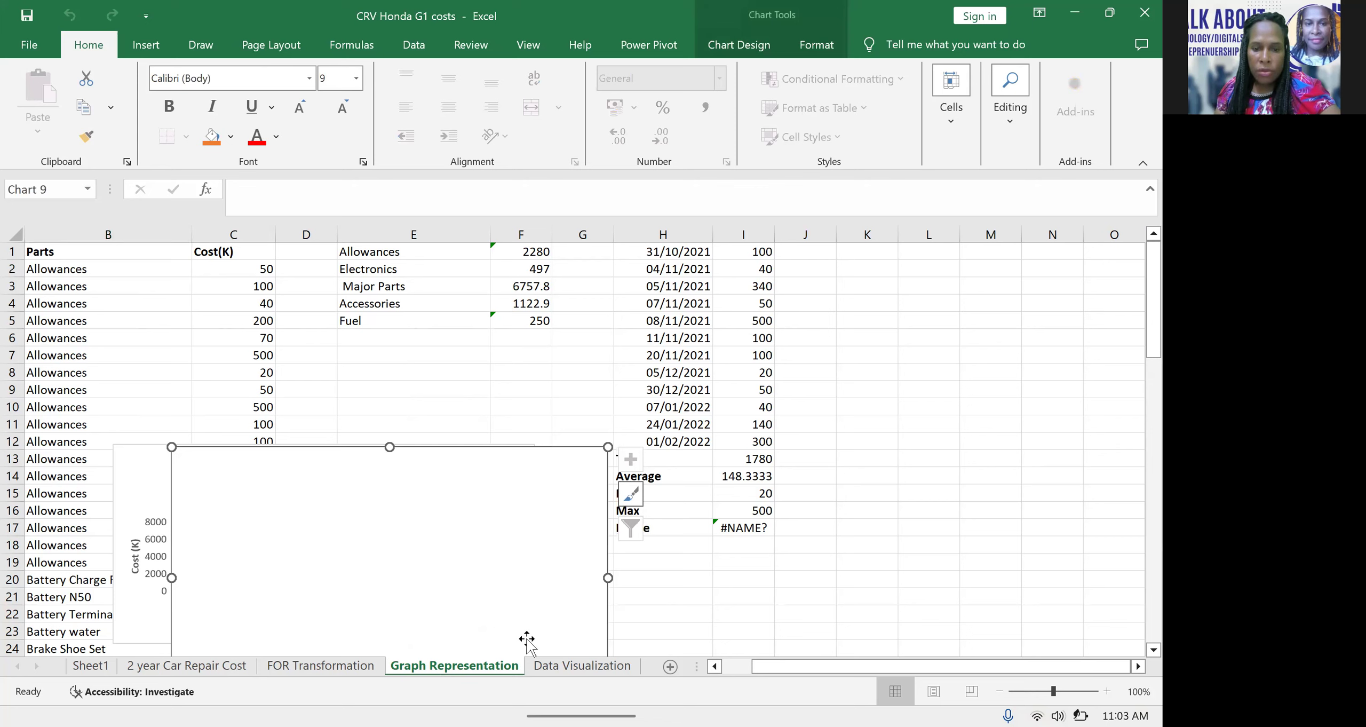
# Examine the Data Visualization sheet's pie chart slices, column chart and line chart of allowances paid to mechanics and assistance
pyautogui.click(563, 667)
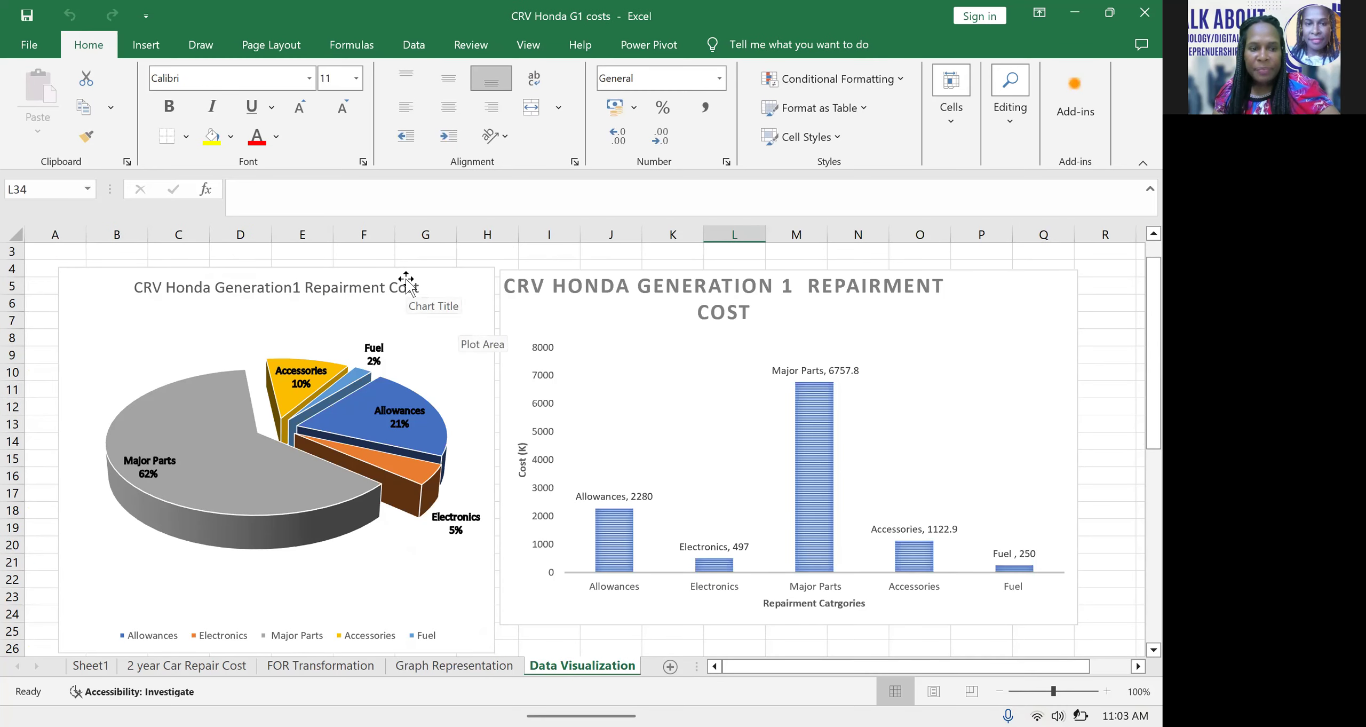
pyautogui.moveTo(273, 443)
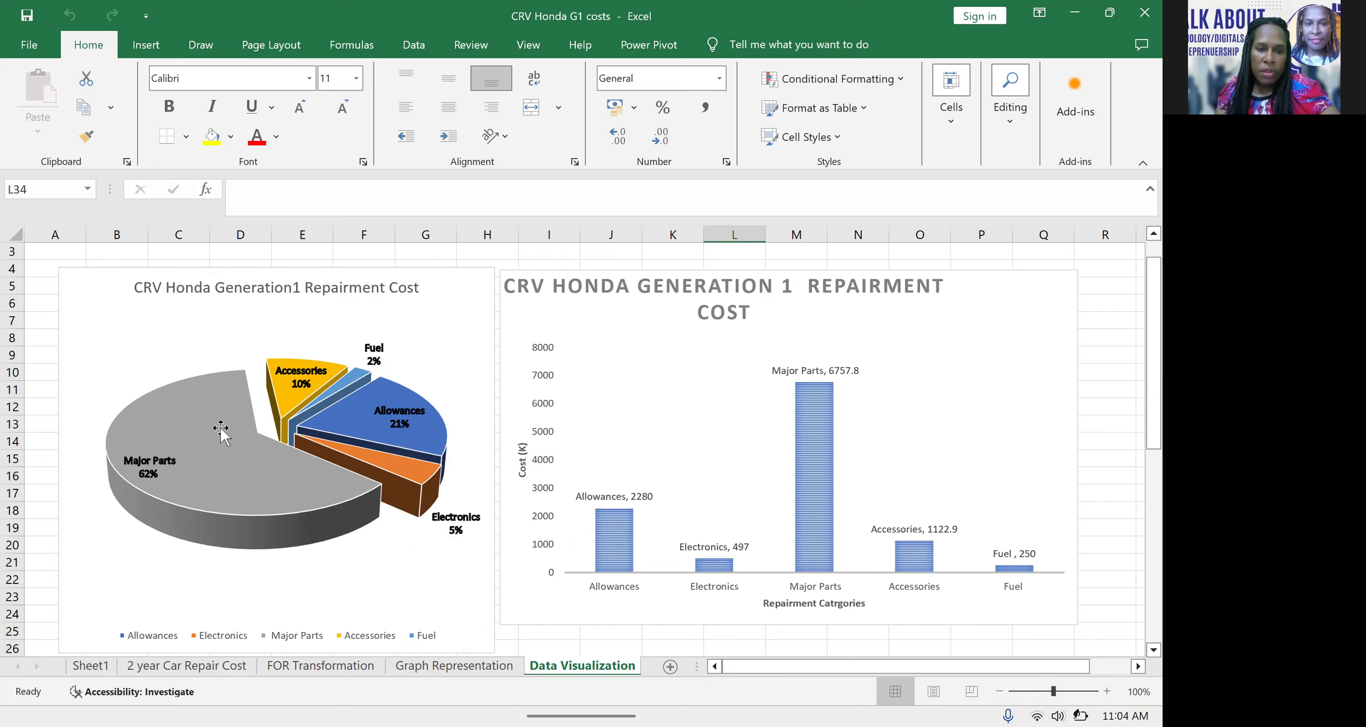
pyautogui.moveTo(313, 468)
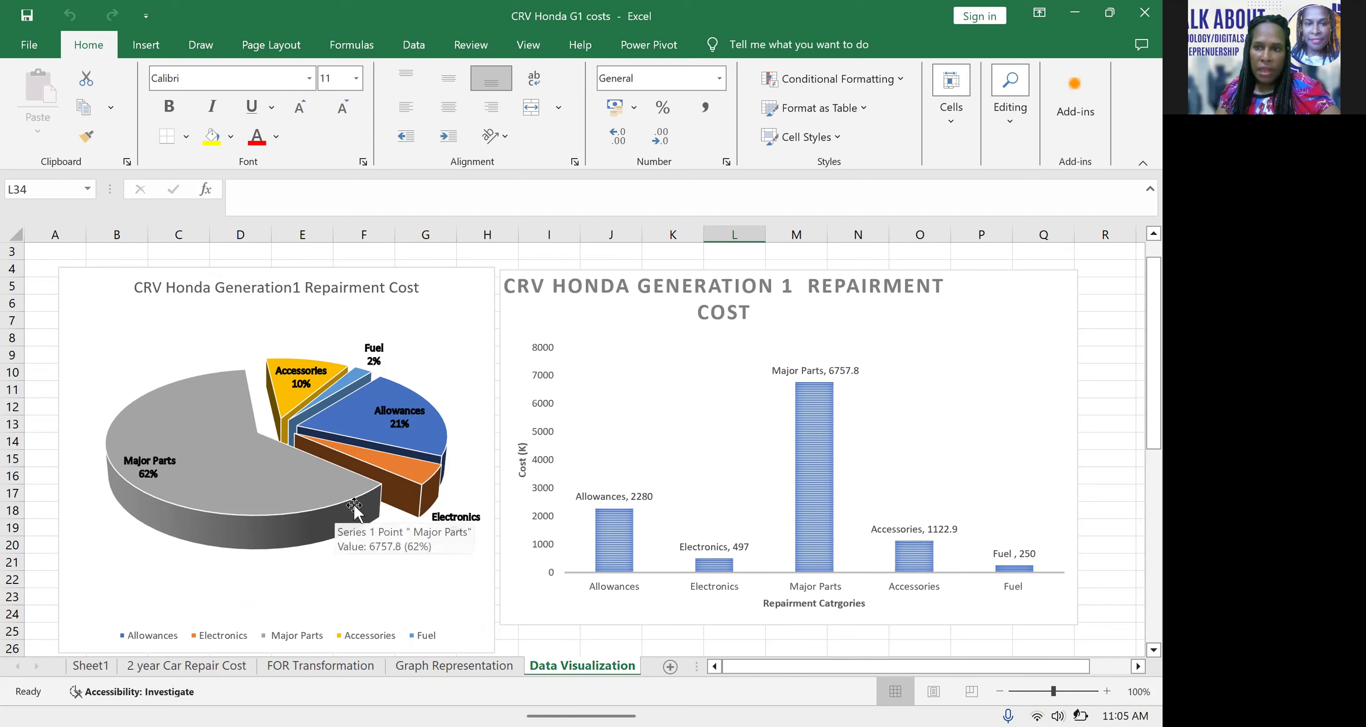
pyautogui.moveTo(396, 464)
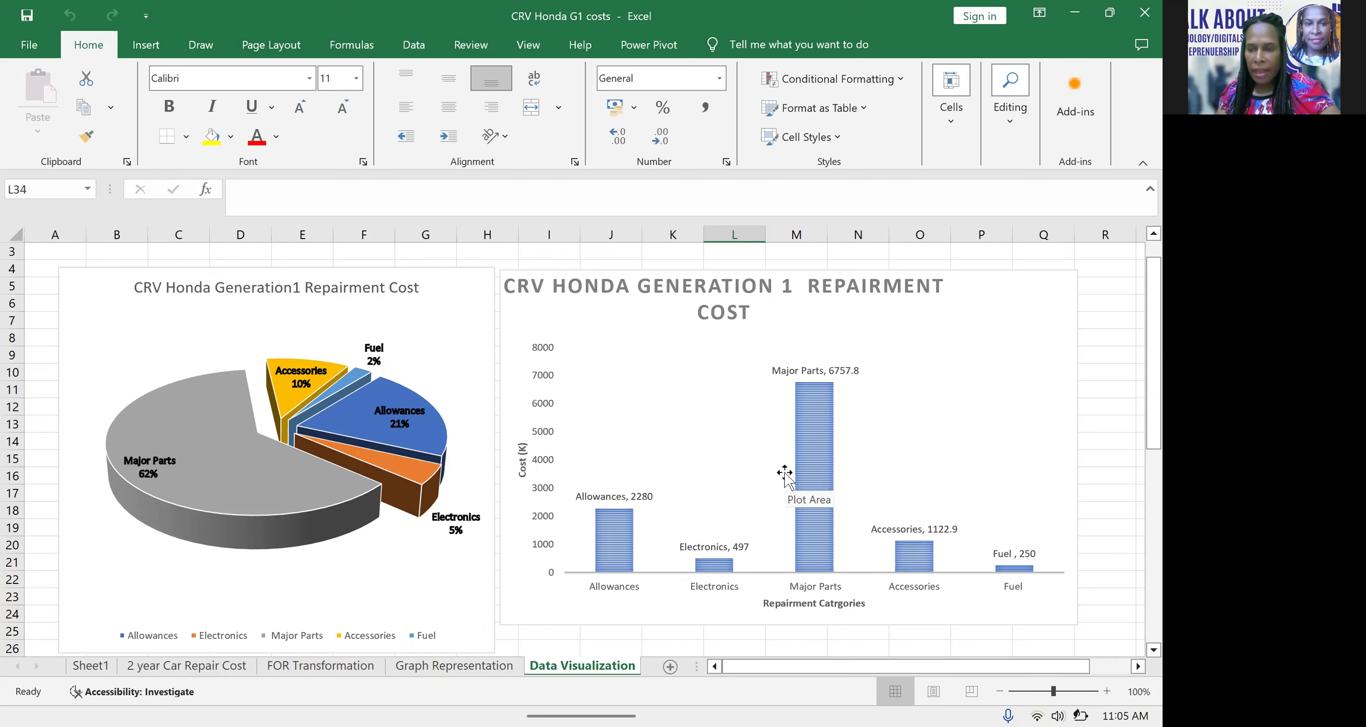
pyautogui.scroll(-4, 784, 472)
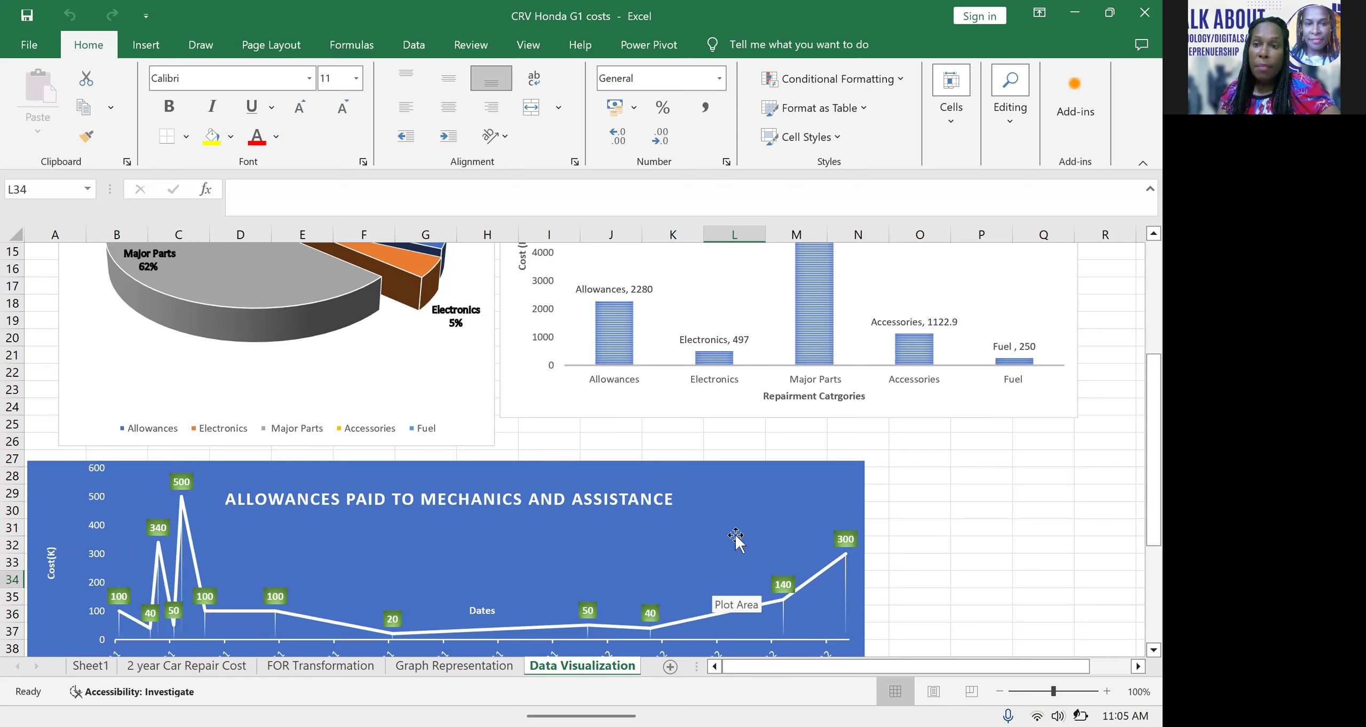
pyautogui.scroll(-1, 736, 536)
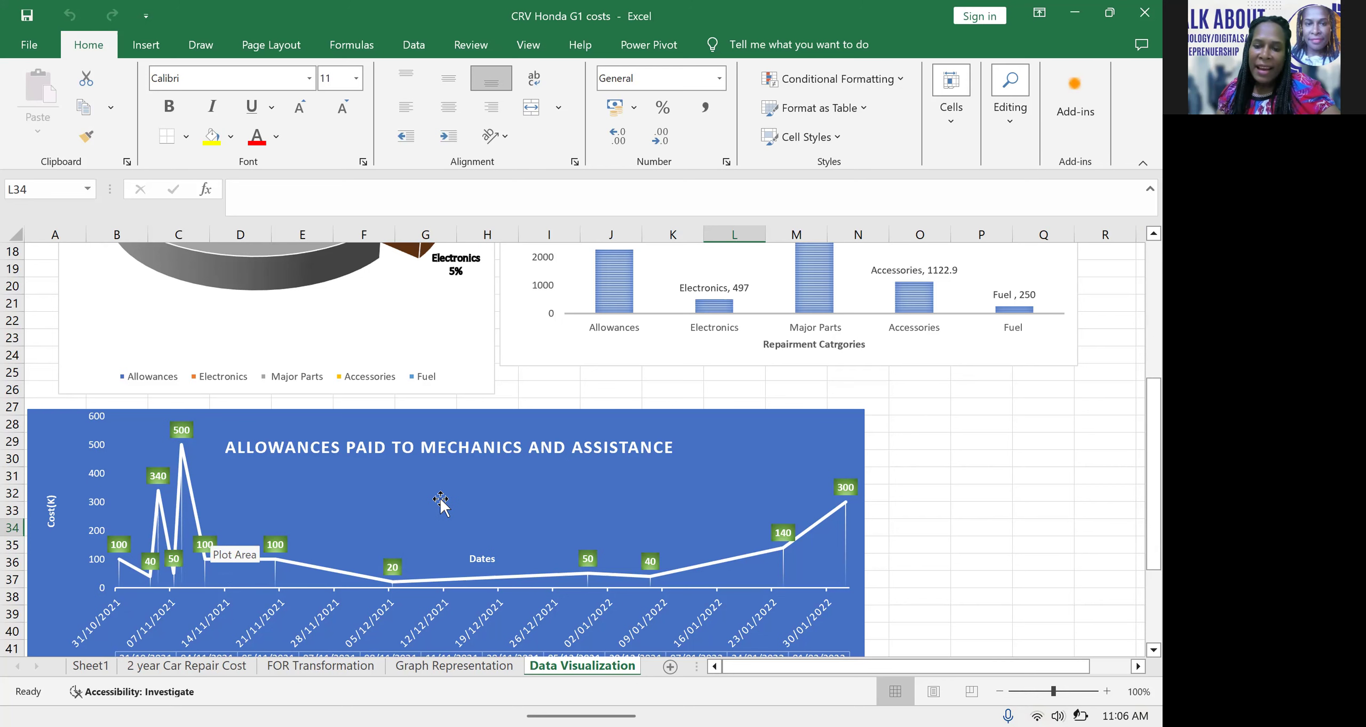
pyautogui.scroll(-3, 440, 497)
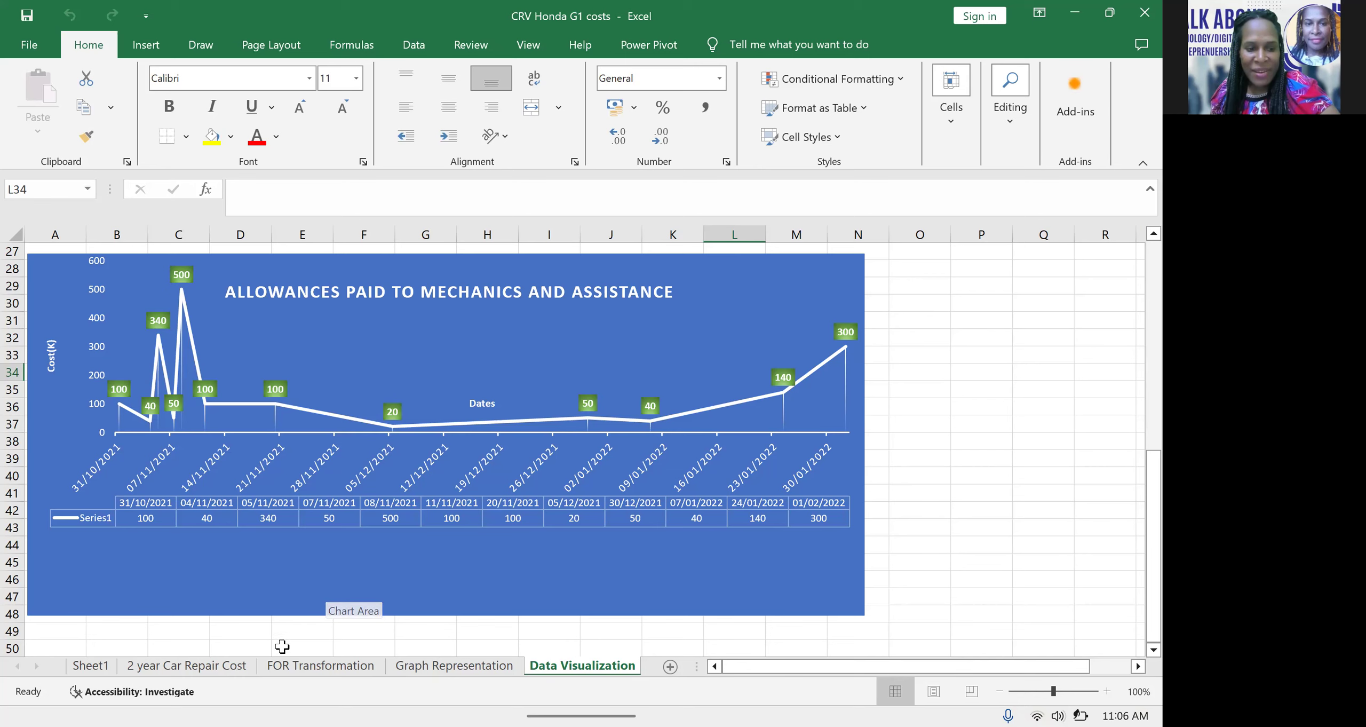
# Revisit the FOR Transformation and Graph Representation sheets and return to the pie and column charts on Data Visualization
pyautogui.click(229, 668)
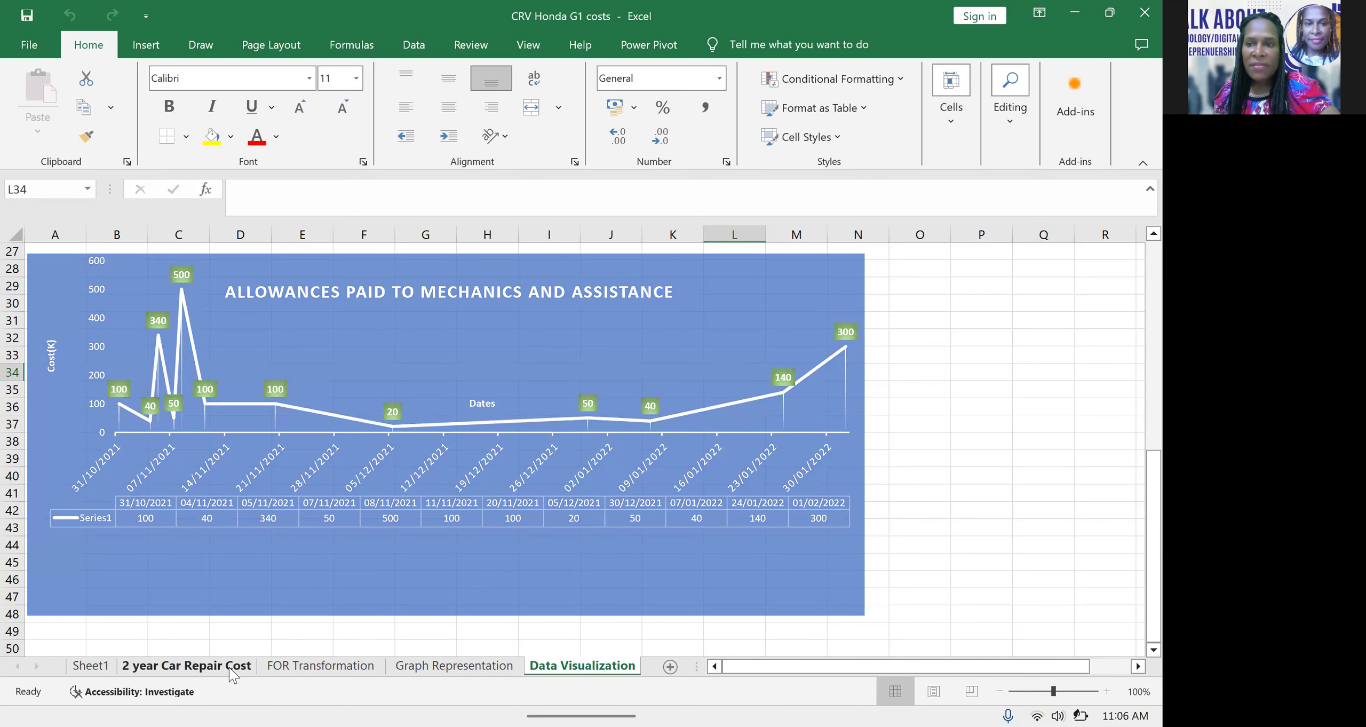
pyautogui.click(347, 673)
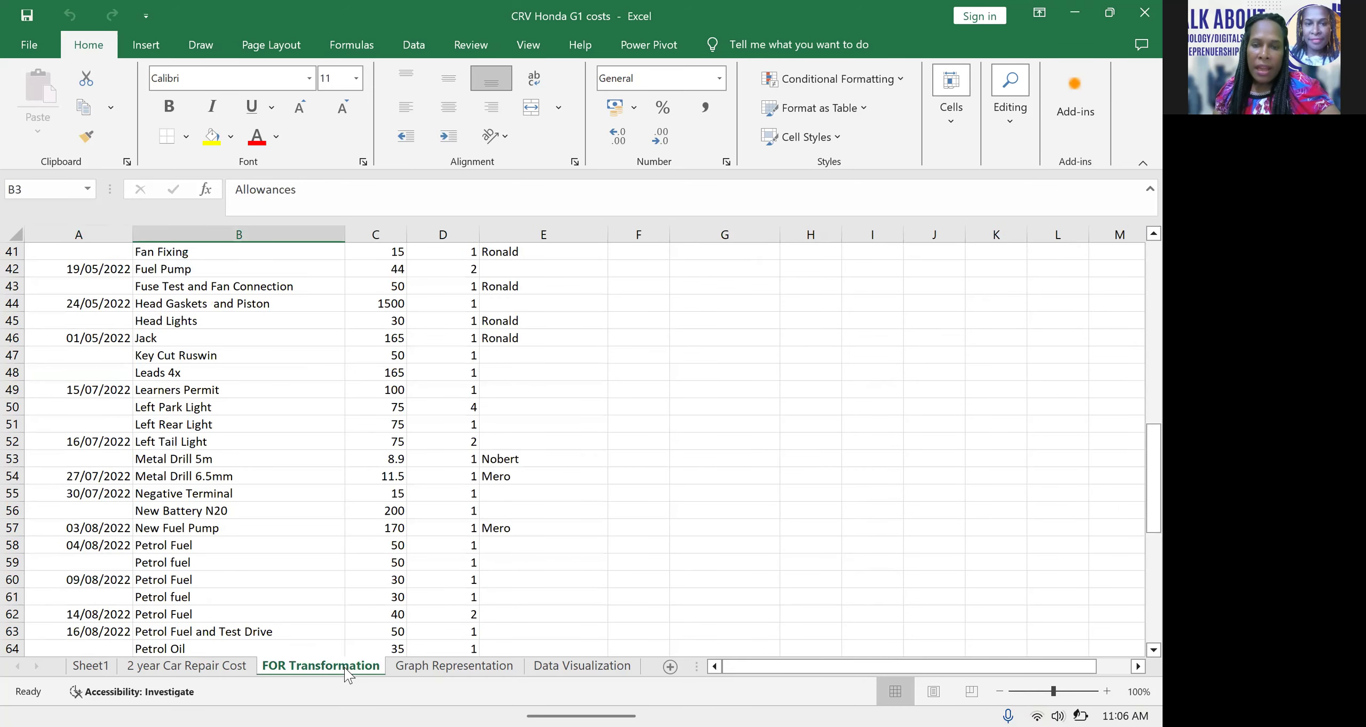
pyautogui.click(427, 668)
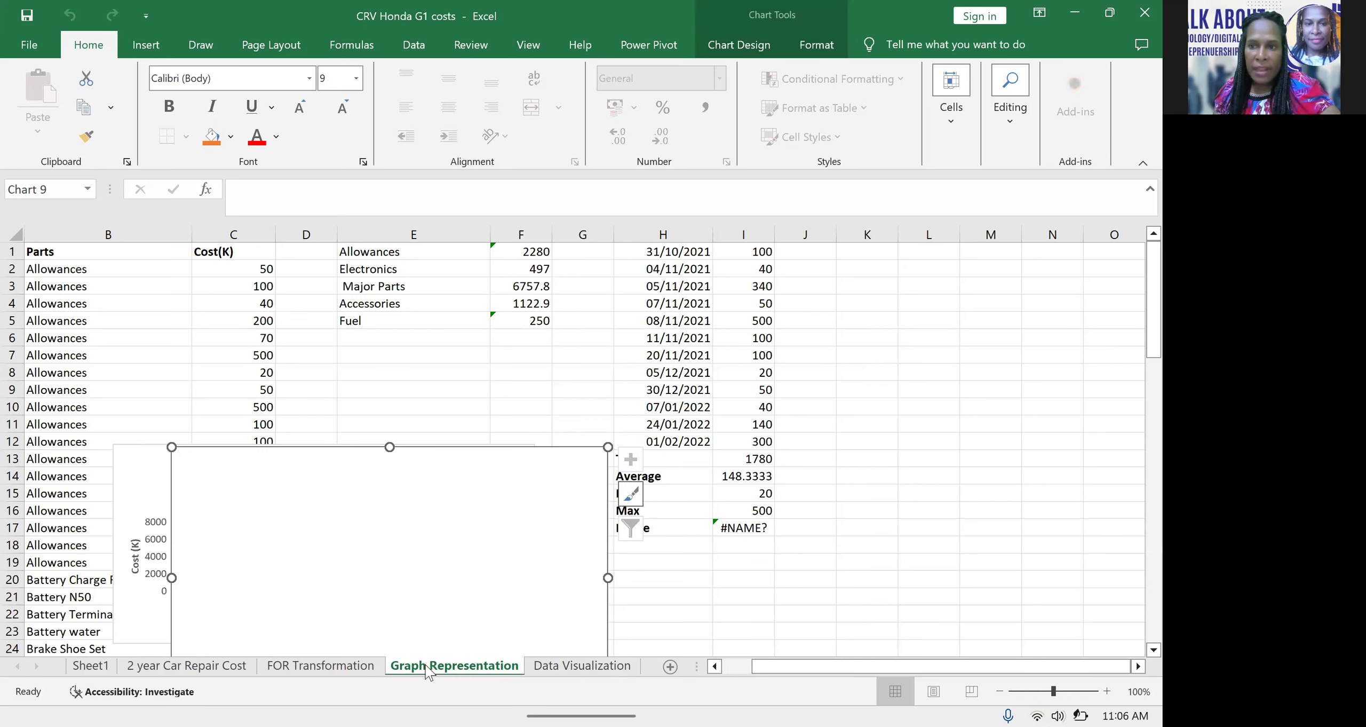
pyautogui.click(596, 670)
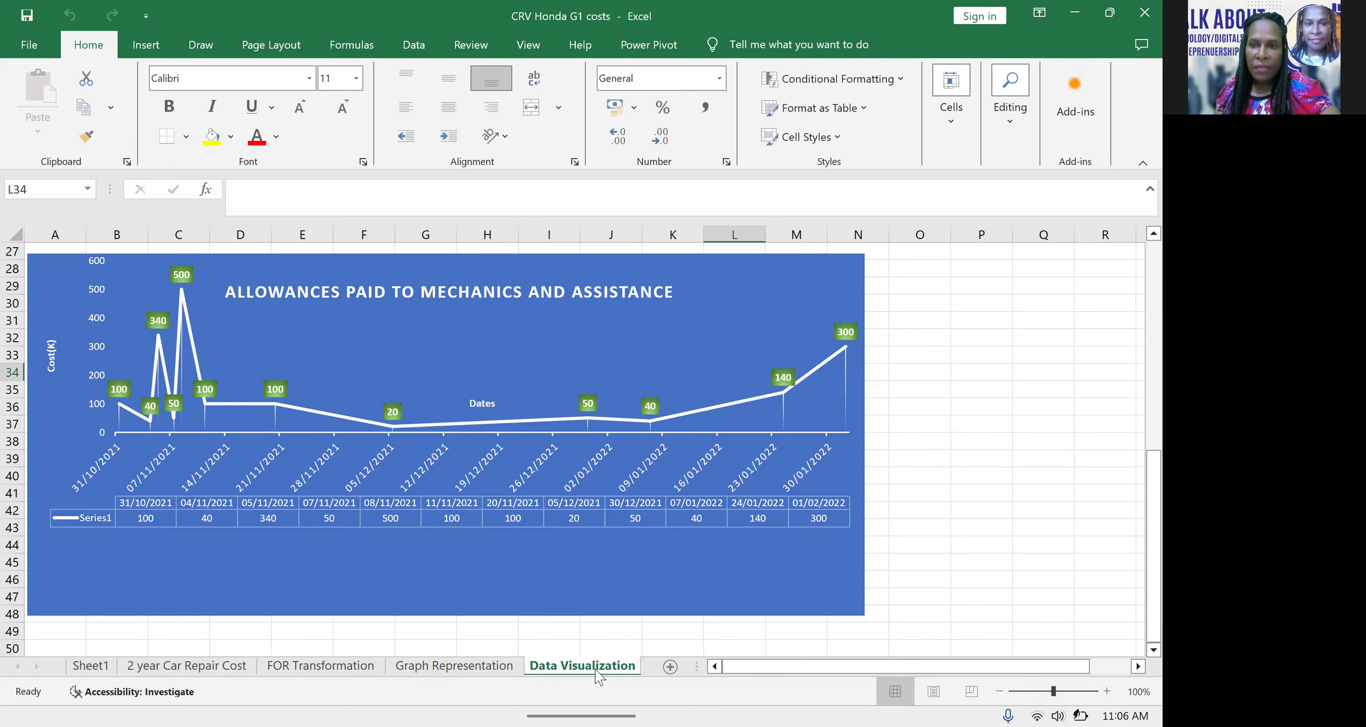
pyautogui.scroll(9, 663, 463)
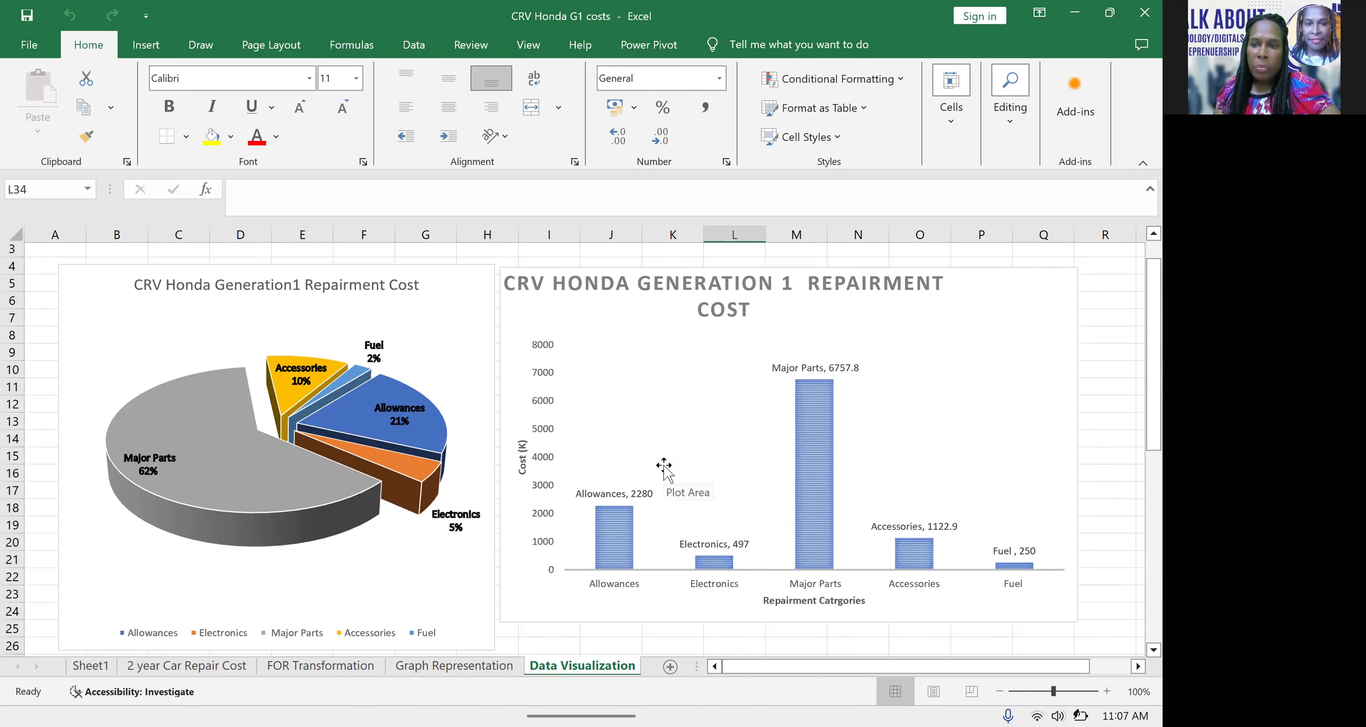